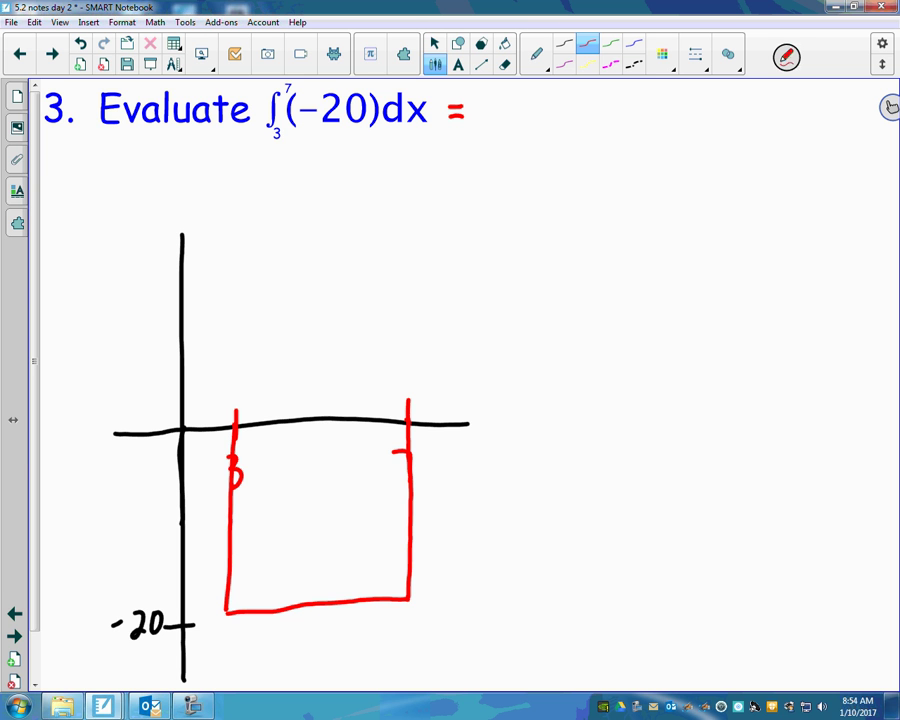
Handwrite (7-3)(-20) in red after the equals sign of problem 3.
mouse_move(482, 95)
left_mouse_down()
mouse_move(480, 130)
mouse_move(527, 113)
left_mouse_up()
left_click_drag(533, 92, 532, 126)
mouse_move(560, 86)
left_mouse_down()
mouse_move(562, 130)
mouse_move(571, 128)
left_mouse_up()
left_click_drag(580, 111, 613, 120)
mouse_move(626, 98)
left_mouse_down()
mouse_move(617, 112)
mouse_move(626, 98)
mouse_move(648, 126)
left_mouse_up()
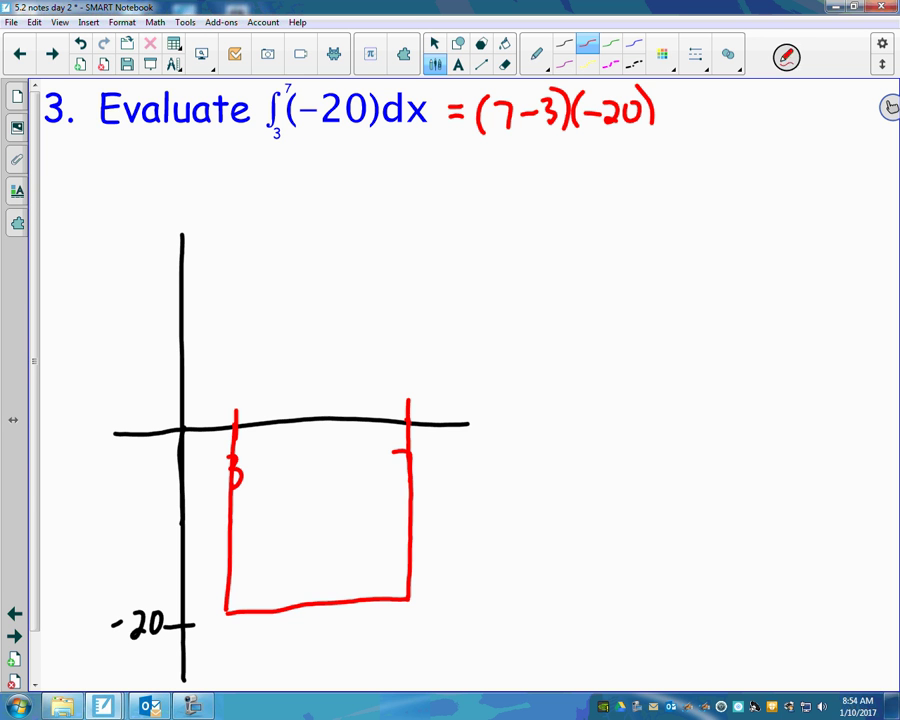
Handwrite the next line of the solution, = 4(-20), beneath the first expression.
left_click_drag(454, 170, 471, 169)
left_click_drag(455, 182, 512, 183)
mouse_move(508, 162)
left_mouse_down()
mouse_move(507, 205)
mouse_move(522, 205)
left_mouse_up()
left_click_drag(534, 183, 561, 193)
left_click_drag(572, 168, 588, 207)
Handwrite the final answer = -80 below the working and circle it.
left_click_drag(468, 264, 493, 262)
left_click_drag(470, 284, 495, 279)
mouse_move(507, 268)
left_mouse_down()
mouse_move(527, 266)
mouse_move(540, 288)
left_mouse_up()
left_click_drag(568, 250, 567, 251)
mouse_move(527, 223)
left_mouse_down()
mouse_move(558, 220)
mouse_move(532, 226)
left_mouse_up()
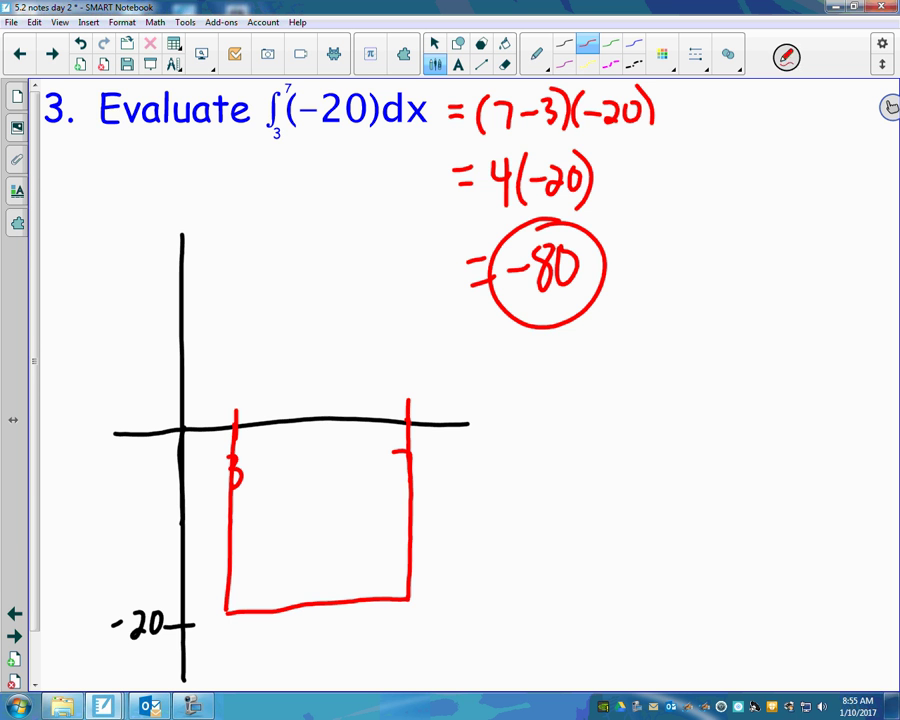
Advance the notes to the next page, and launch TI-SmartView CE from the desktop, dismissing its notification window.
key("Page_Down")
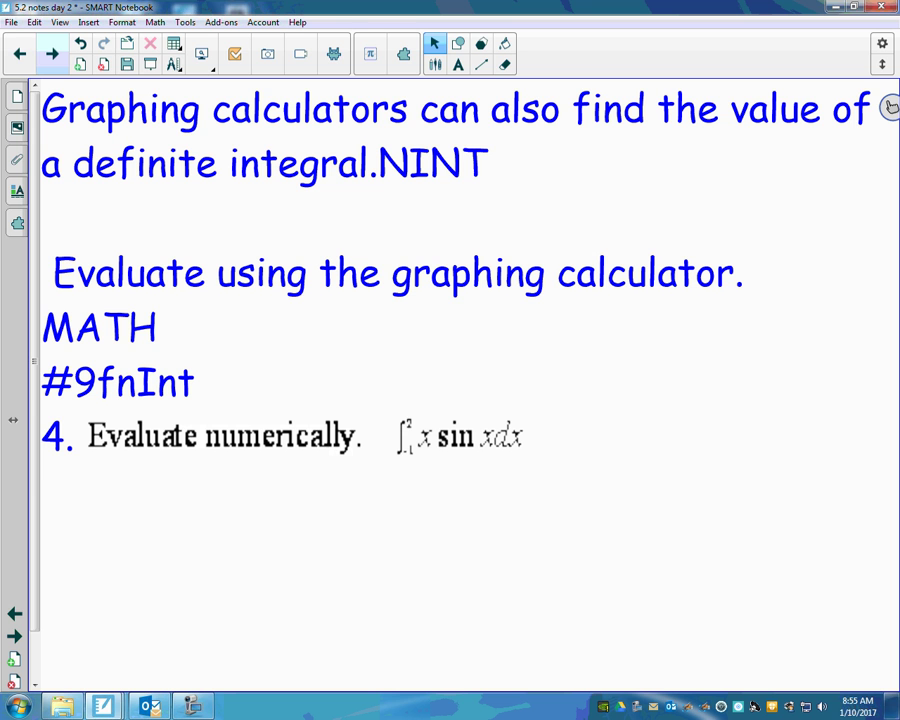
key("super+d")
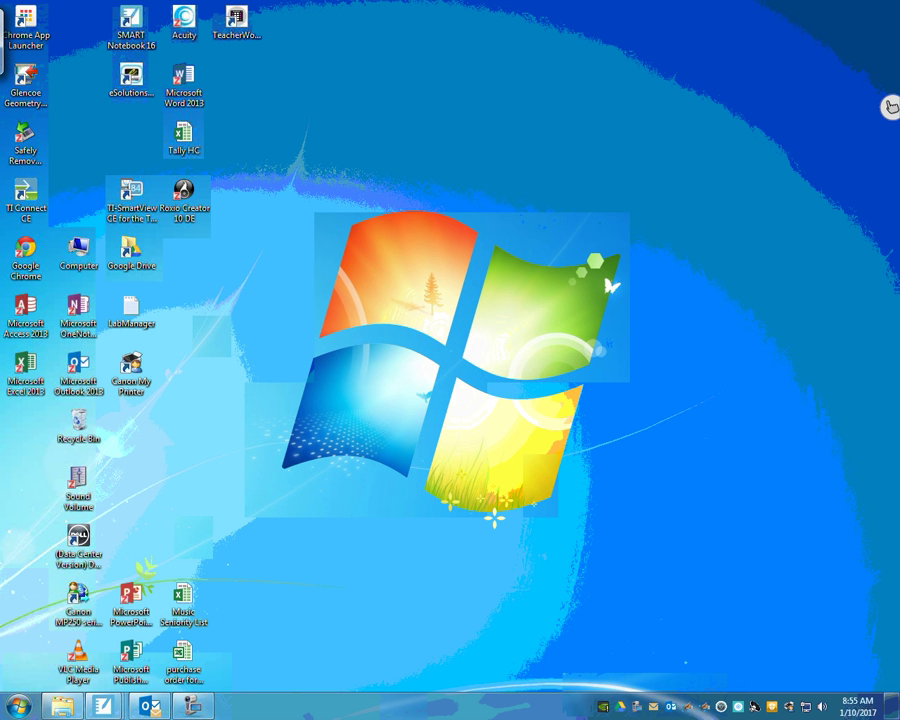
left_click(131, 192)
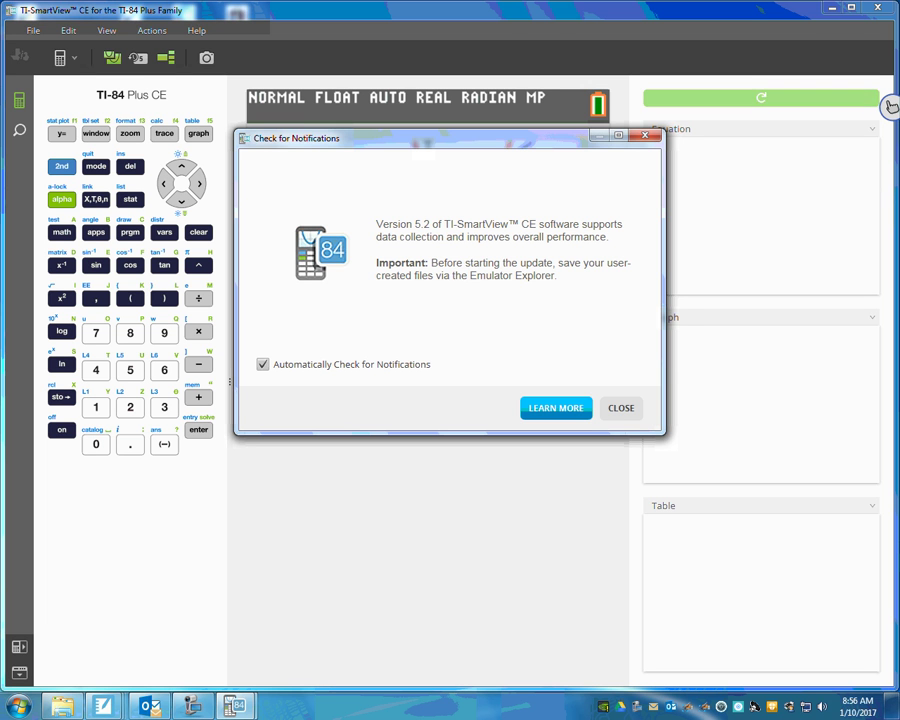
left_click(621, 408)
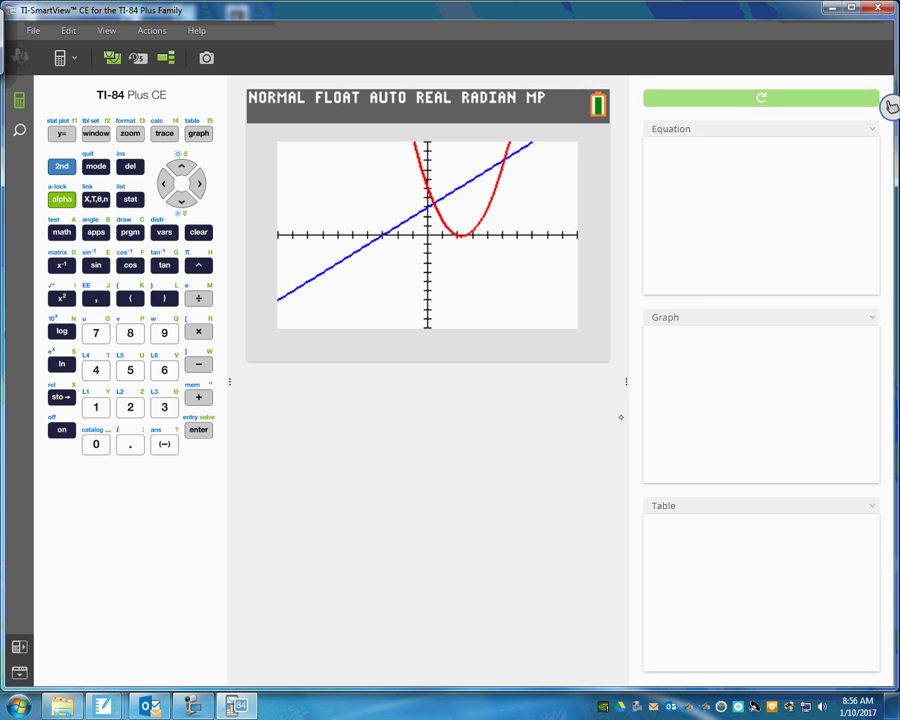
Return the calculator from the graph to a cleared home screen and insert the fnInt( integral template.
key("shift")
key("Escape")
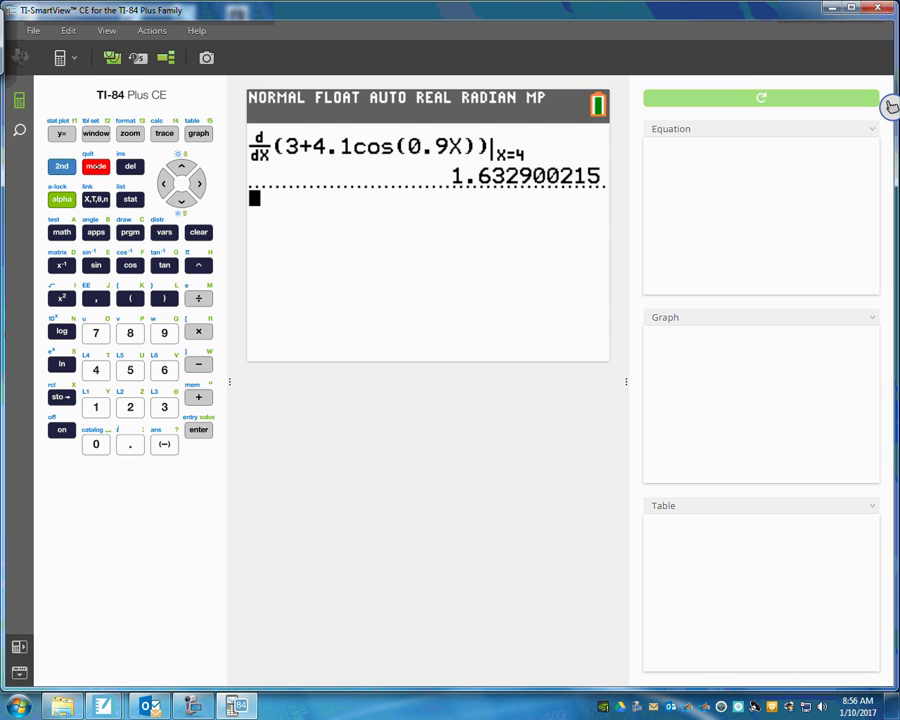
type("2")
key("BackSpace")
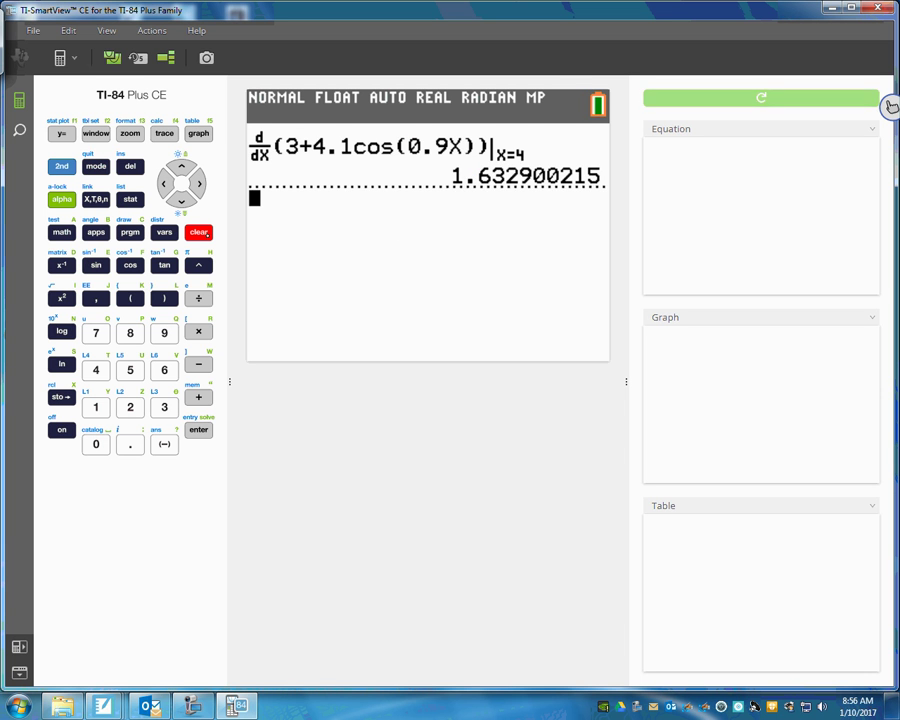
key("BackSpace")
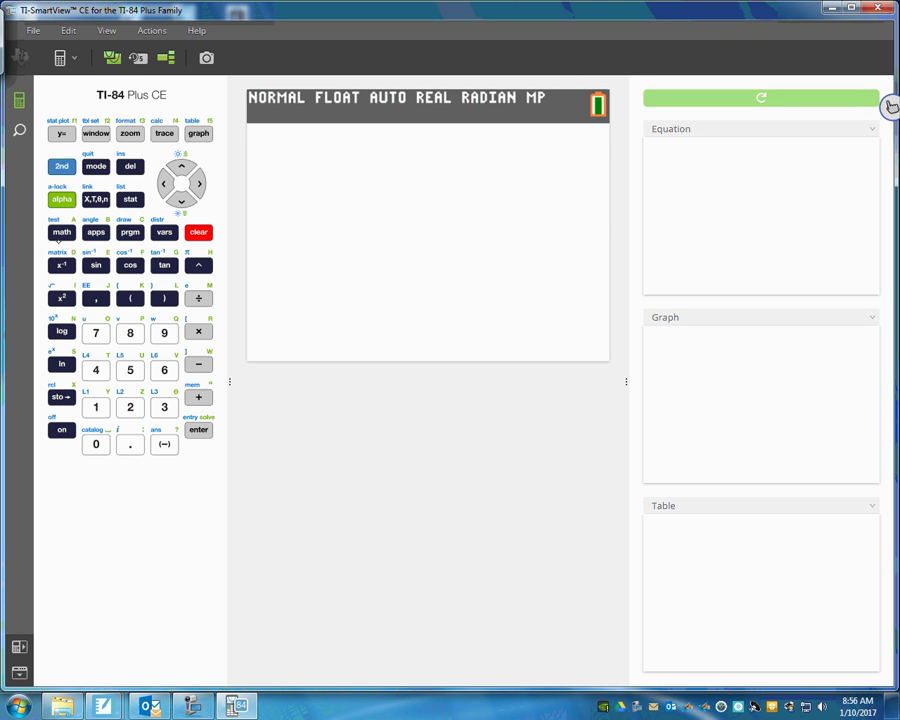
left_click(60, 233)
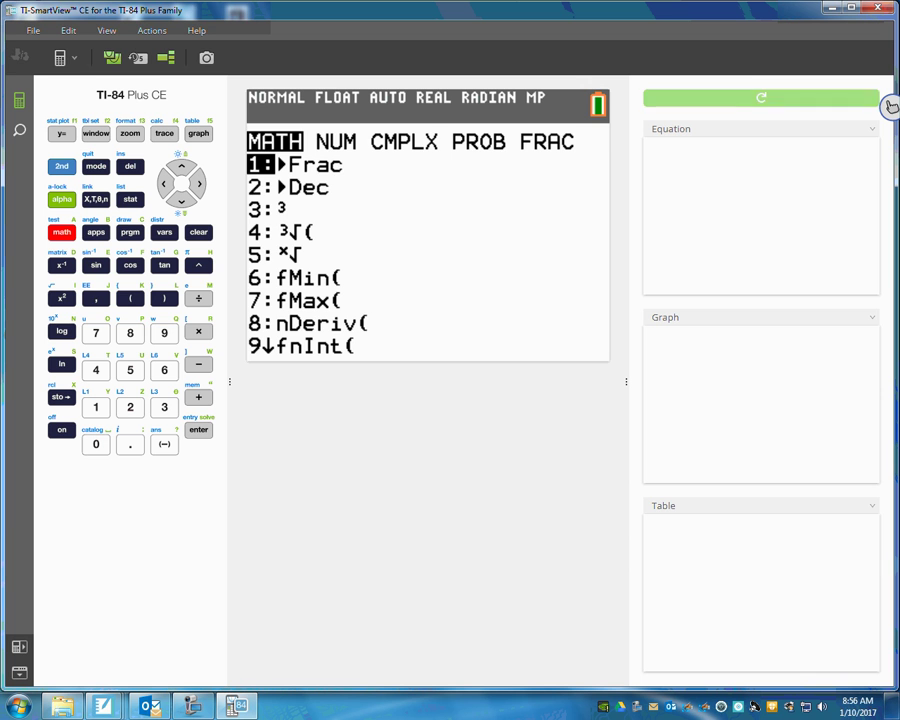
key("9")
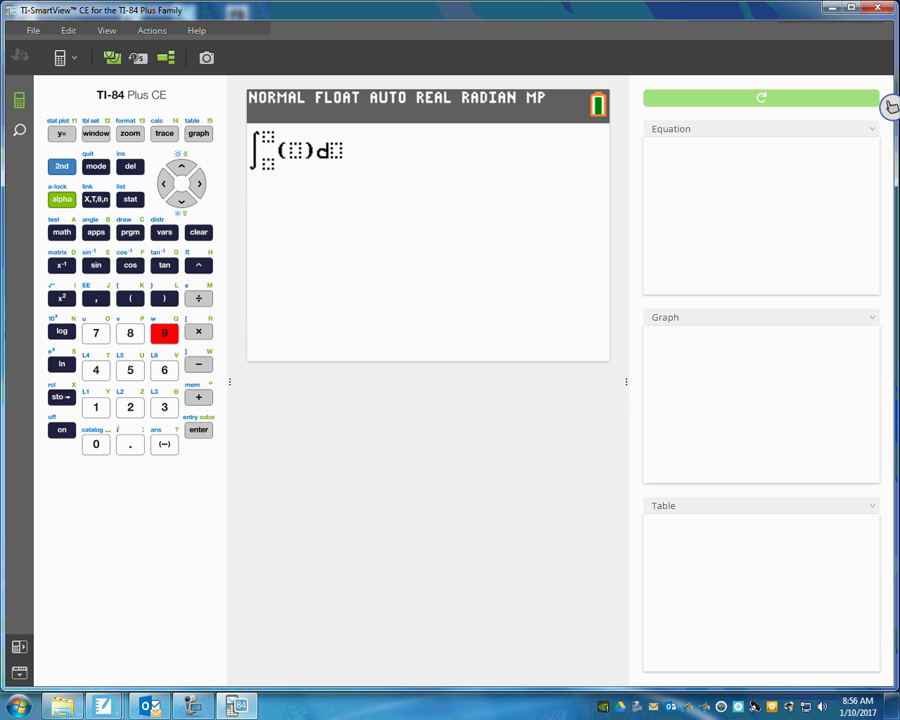
Switch to the 5.2 notes day 2 file in SMART Notebook and handwrite the integral of x sin x dx from -1 to 2 beside problem 4.
mouse_move(103, 706)
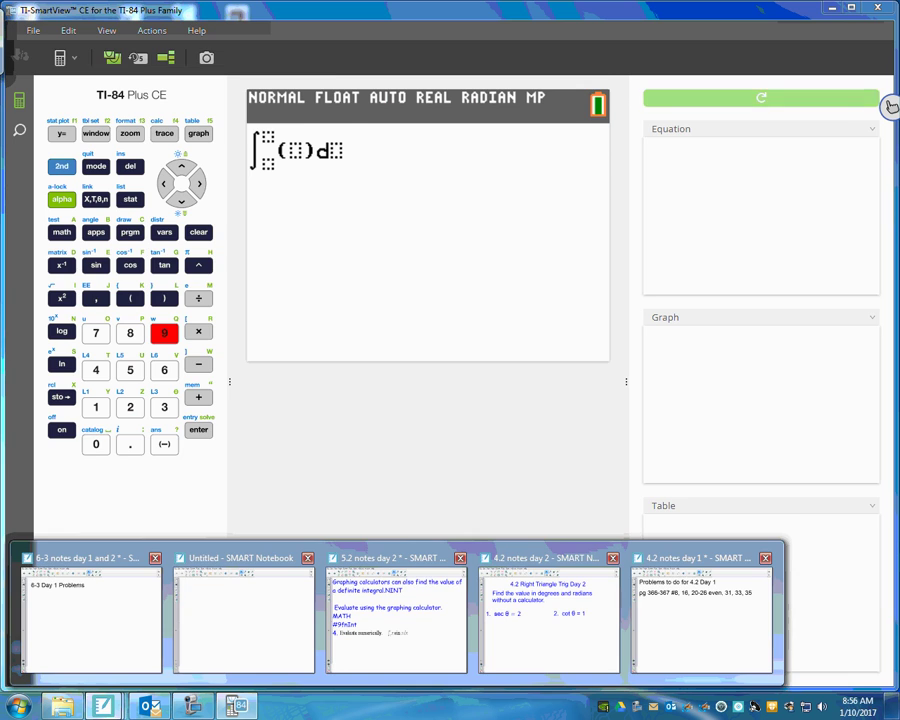
left_click(396, 615)
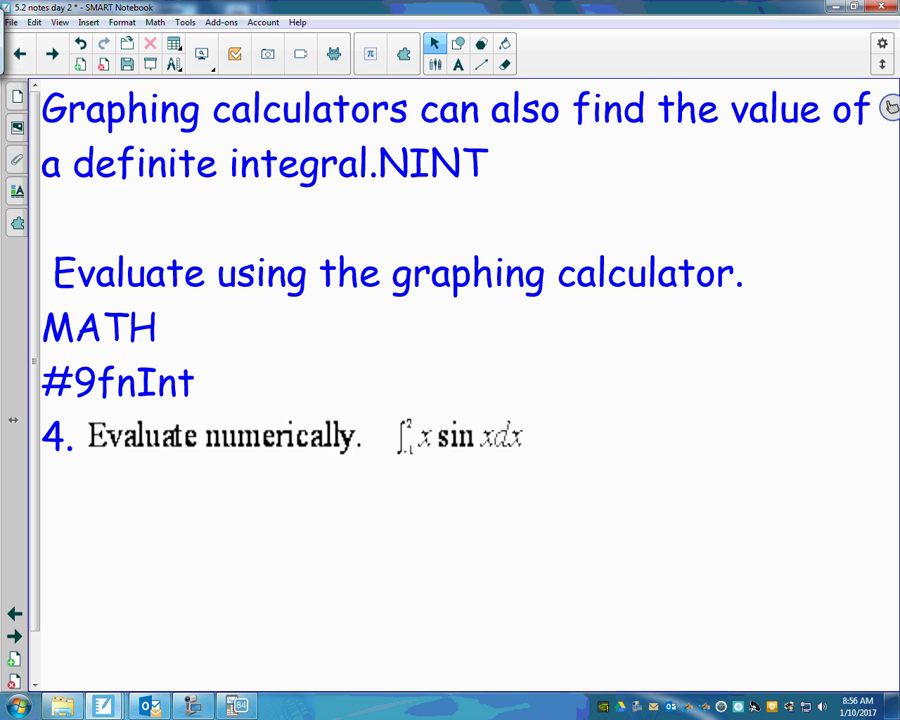
mouse_move(602, 398)
left_mouse_down()
mouse_move(584, 460)
mouse_move(572, 457)
mouse_move(588, 507)
left_mouse_up()
mouse_move(591, 372)
left_mouse_down()
mouse_move(628, 443)
mouse_move(613, 444)
left_mouse_up()
left_click_drag(651, 410, 636, 440)
mouse_move(661, 418)
left_mouse_down()
mouse_move(662, 440)
mouse_move(661, 406)
left_mouse_up()
left_click_drag(678, 440, 722, 444)
left_click_drag(722, 411, 707, 444)
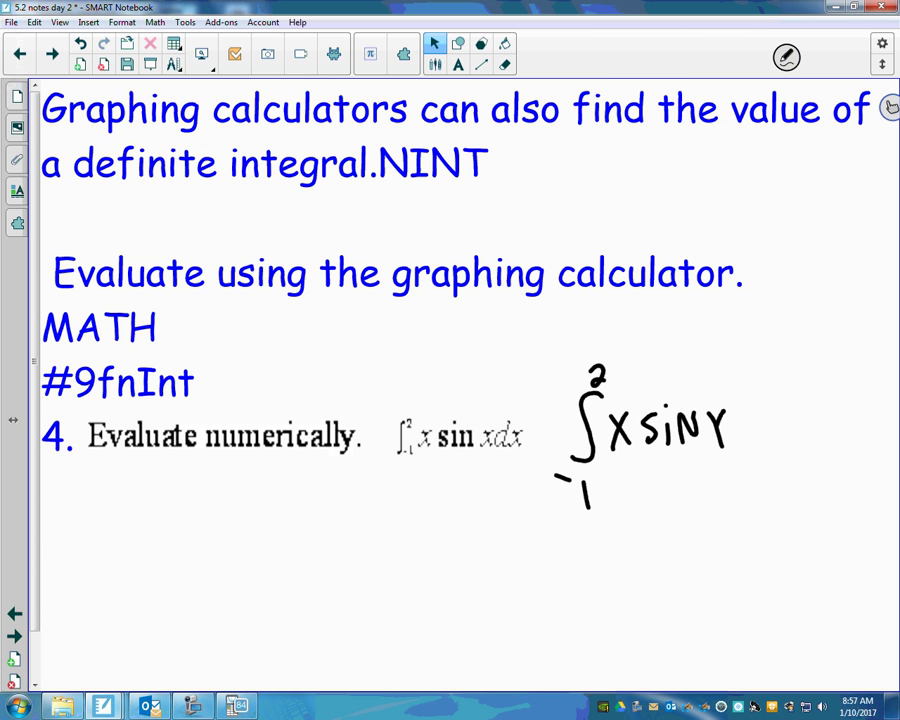
mouse_move(756, 399)
left_mouse_down()
mouse_move(750, 440)
mouse_move(789, 440)
left_mouse_up()
left_click_drag(789, 402, 768, 441)
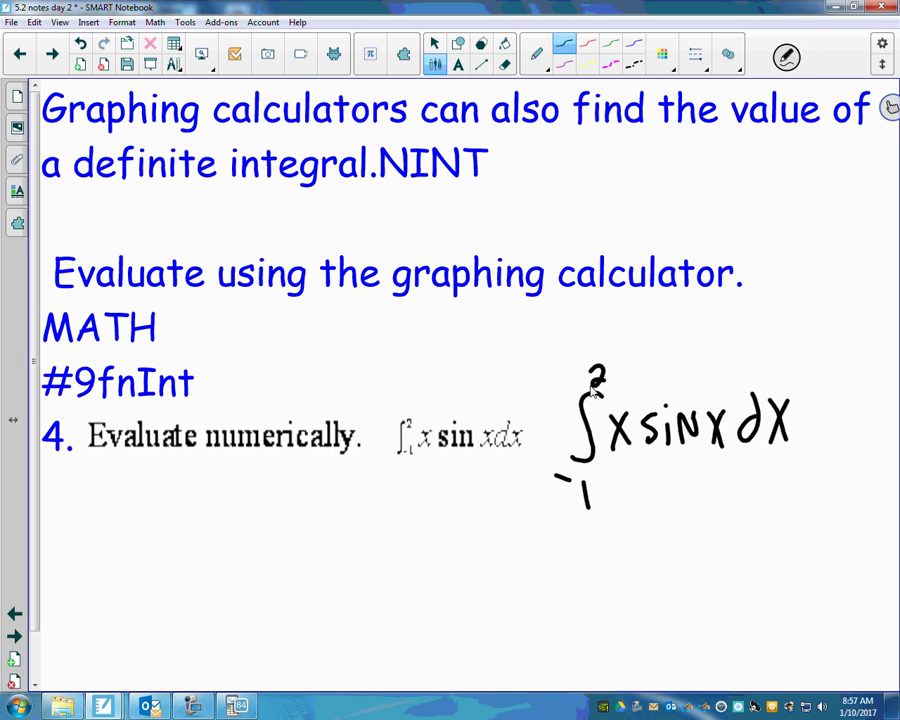
Switch back to TI-SmartView and set the integral's lower limit to -1 and upper limit to 2.
key("alt+Tab")
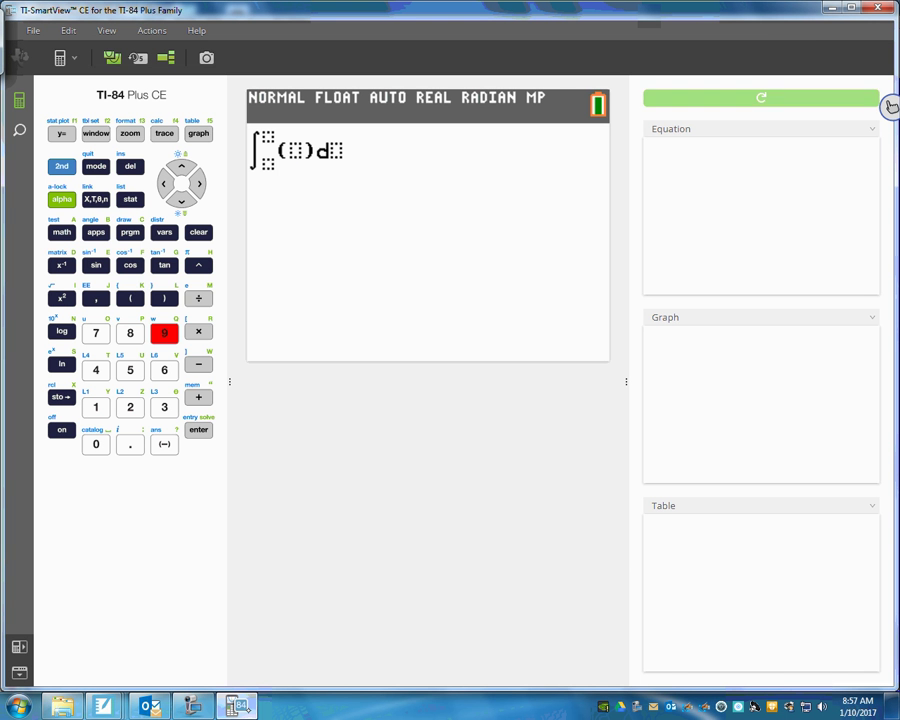
type("-1")
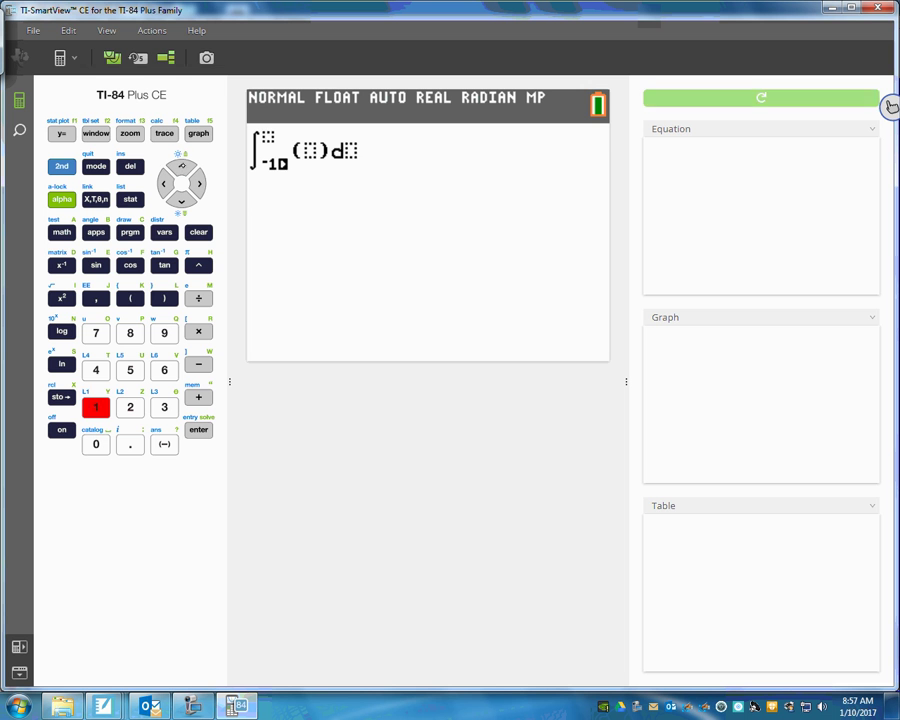
key("Up")
type("2")
key("Right")
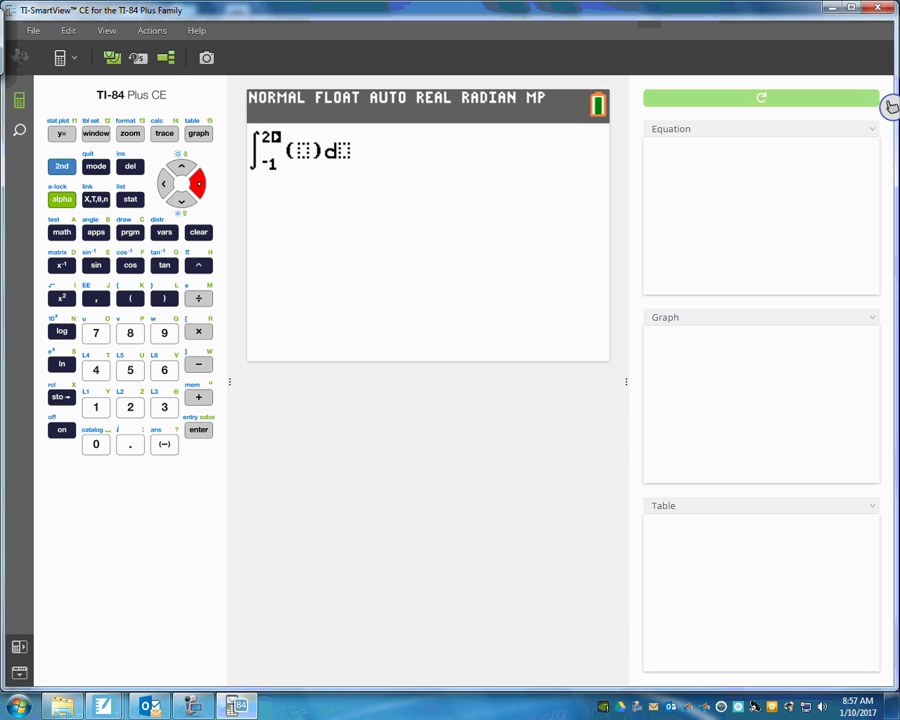
Enter Xsin(X) as the integrand with X as the integration variable, and evaluate the integral.
type("x")
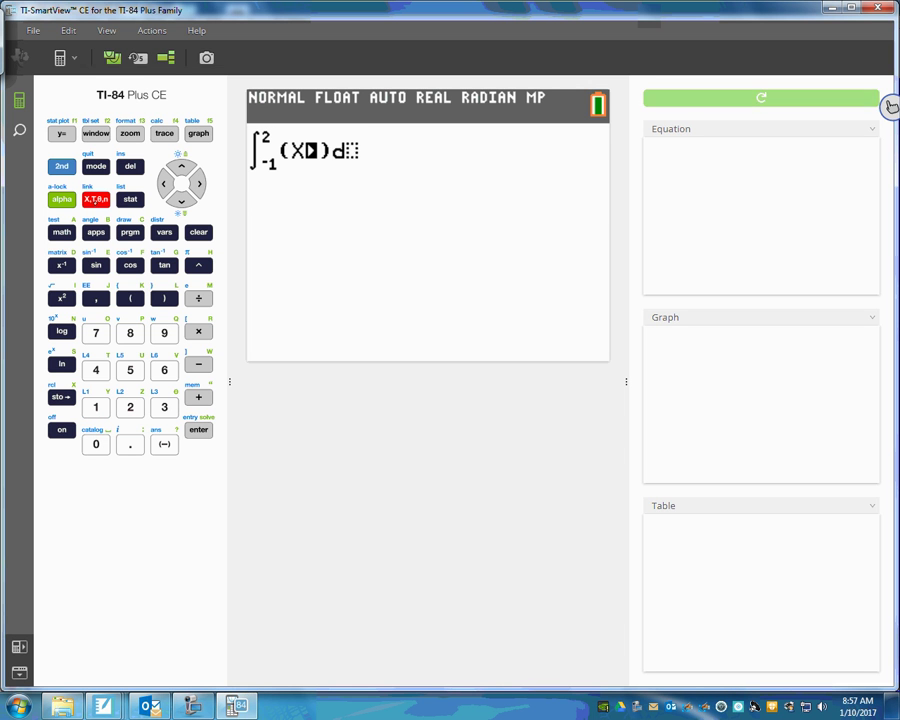
type("sin(")
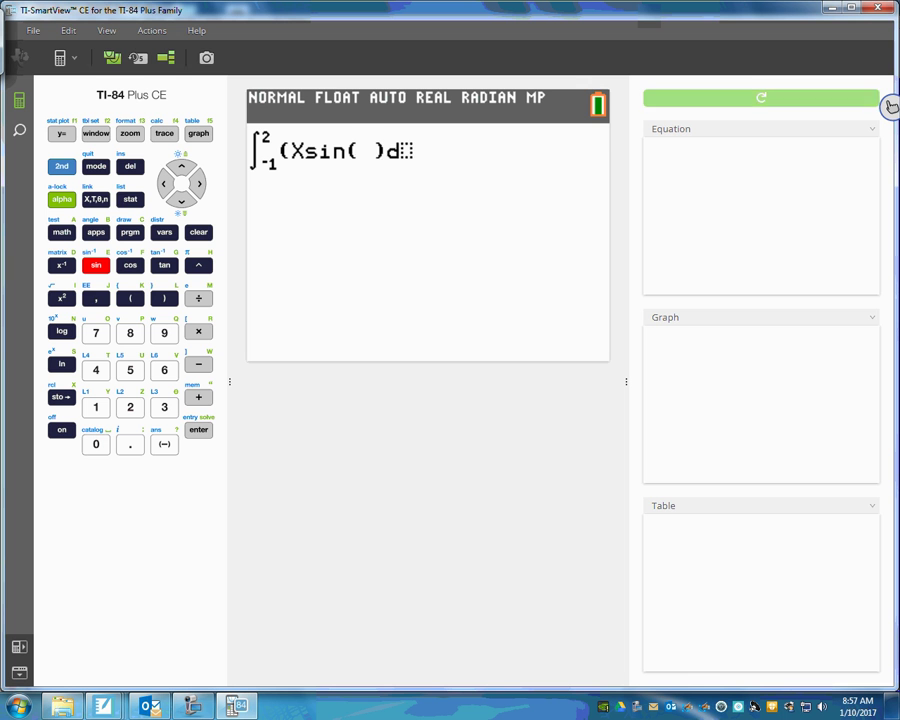
type("x")
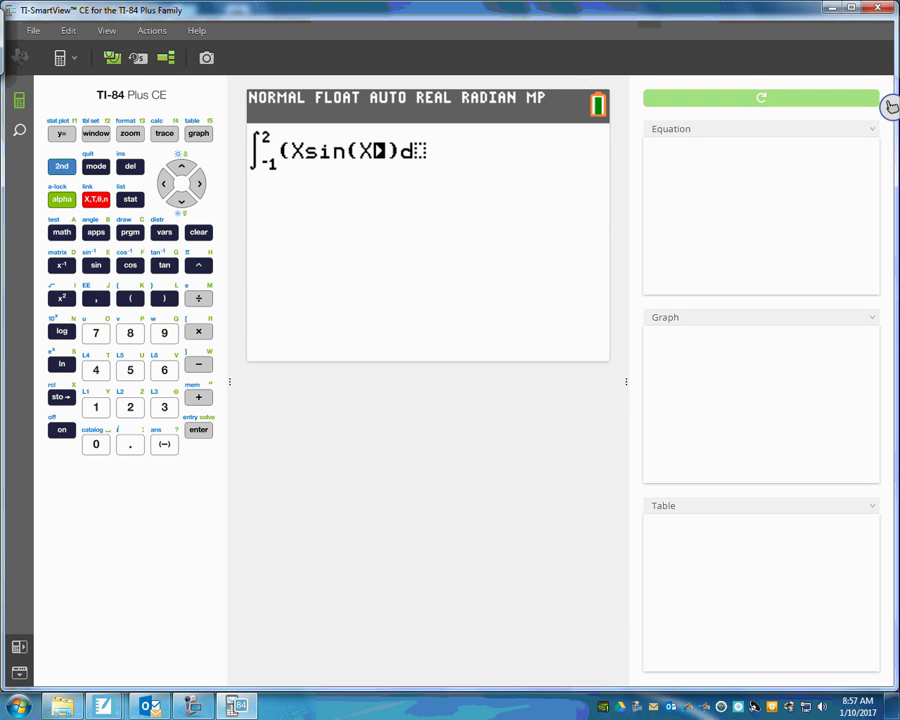
type(")")
key("Right")
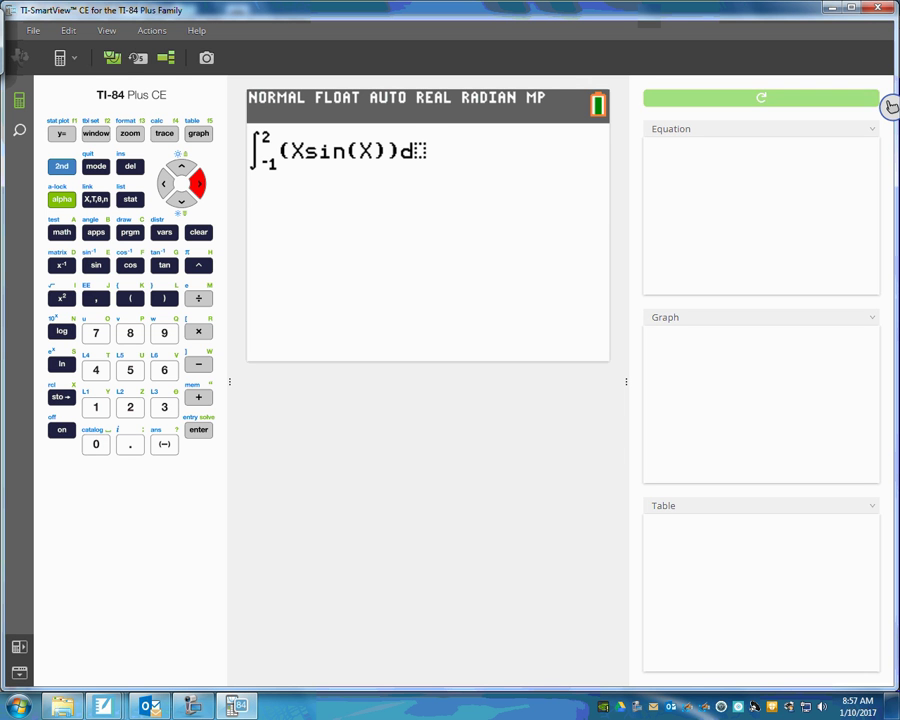
type("X")
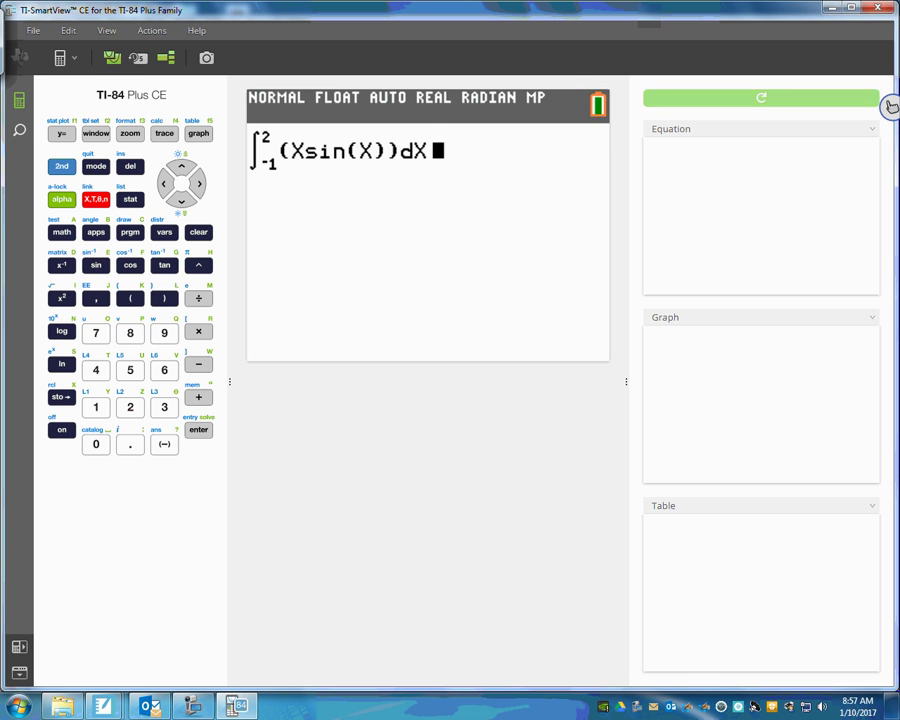
key("Return")
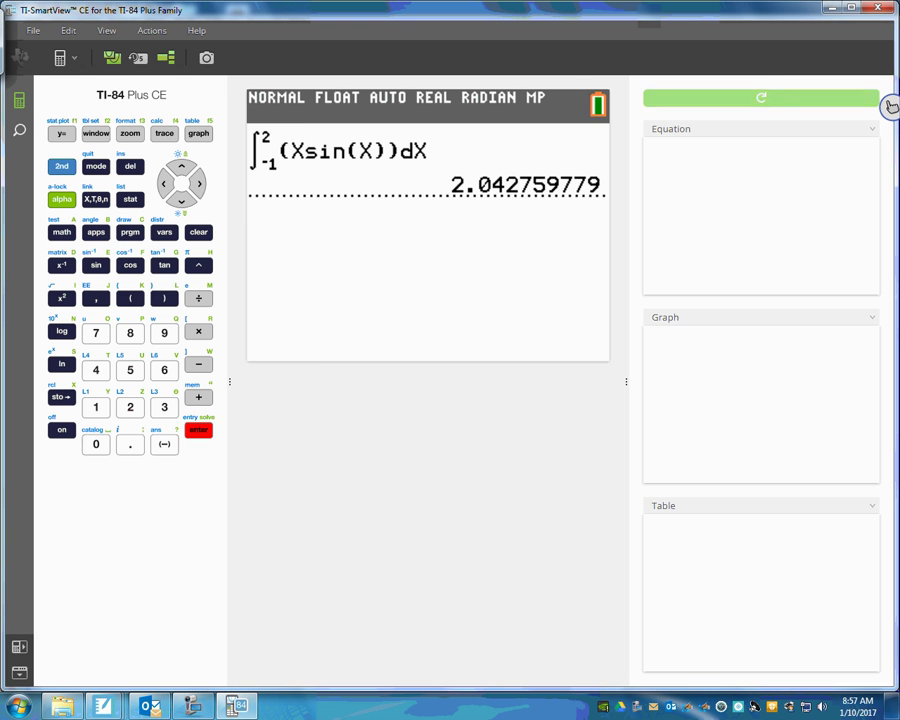
Review the calculator's mode settings, including the angle unit, and return to the home screen.
key("ctrl+m")
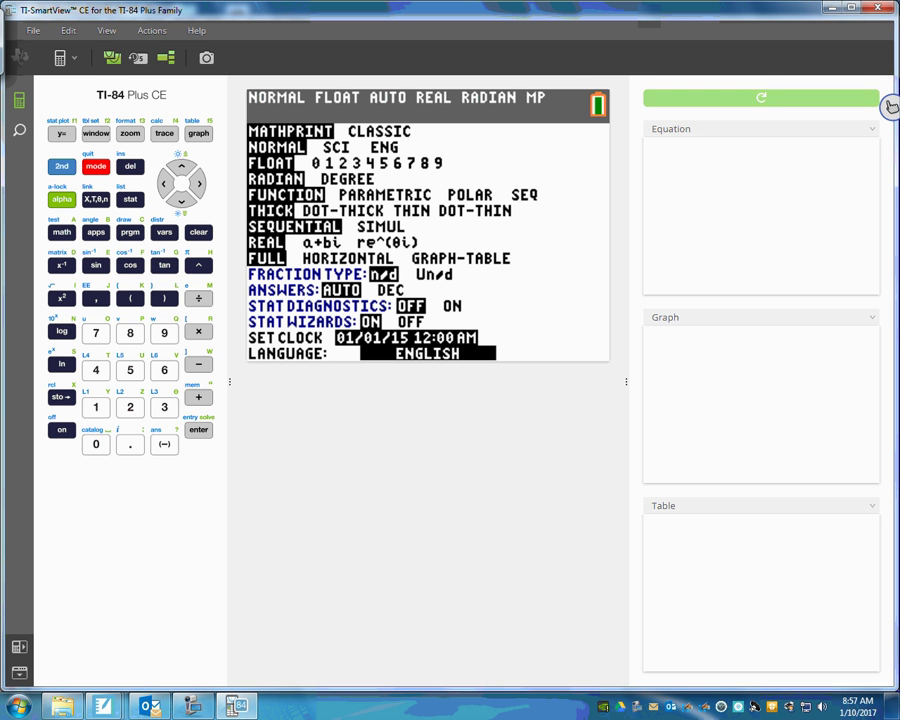
left_click(61, 166)
left_click(93, 168)
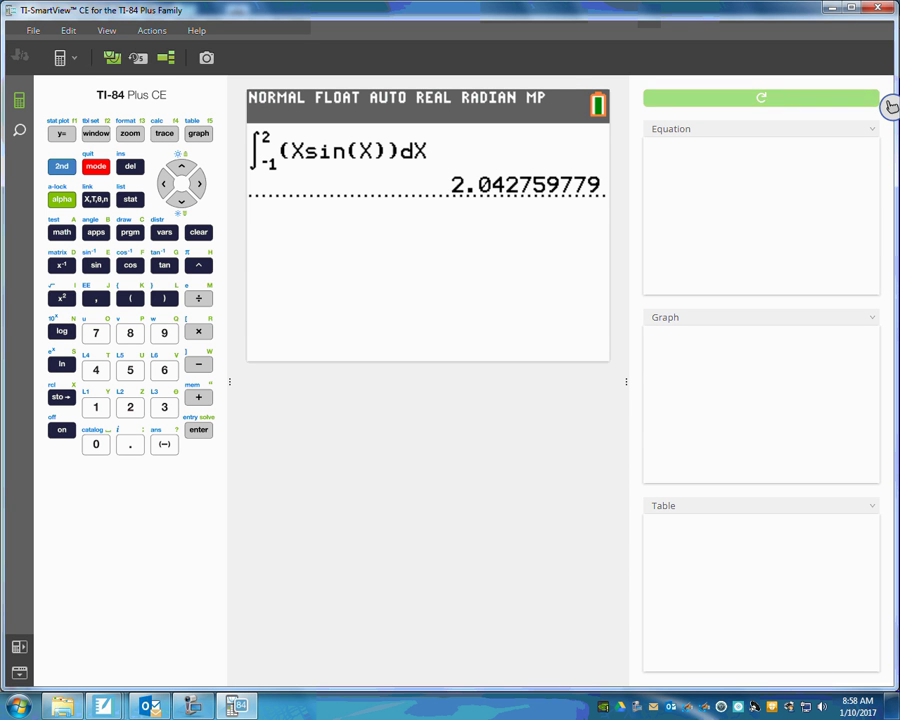
Clear the existing functions from Y1 and Y2 in the calculator's equation editor.
key("F1")
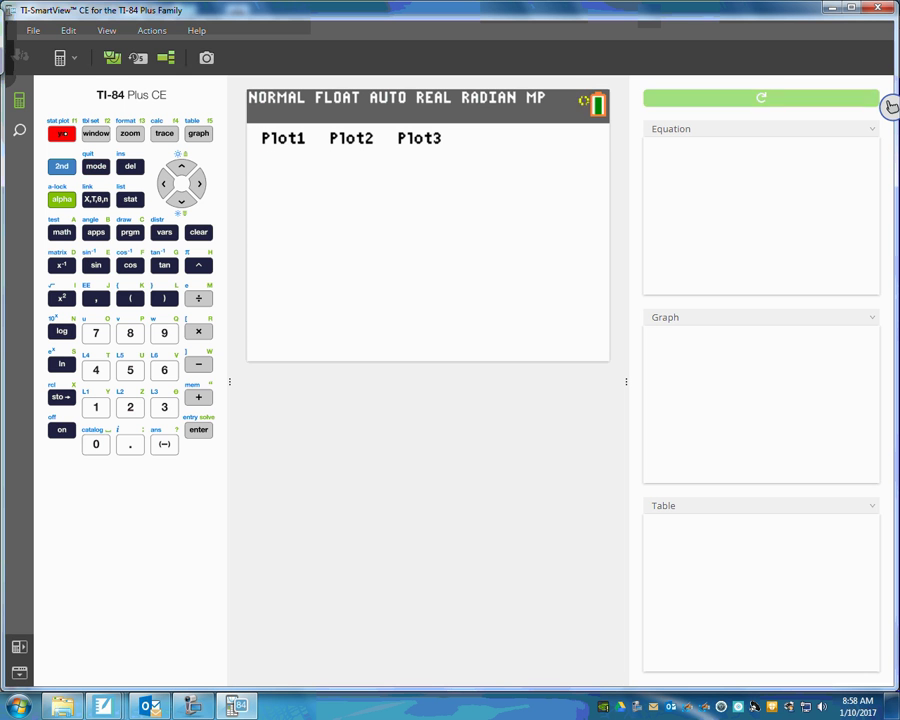
key("BackSpace")
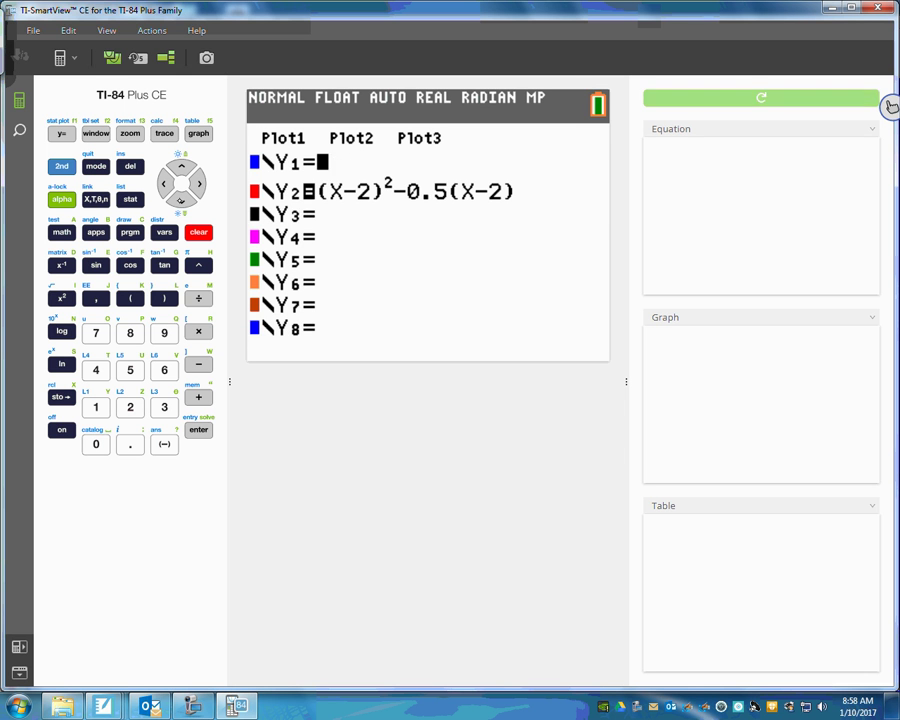
key("Down")
key("BackSpace")
key("Up")
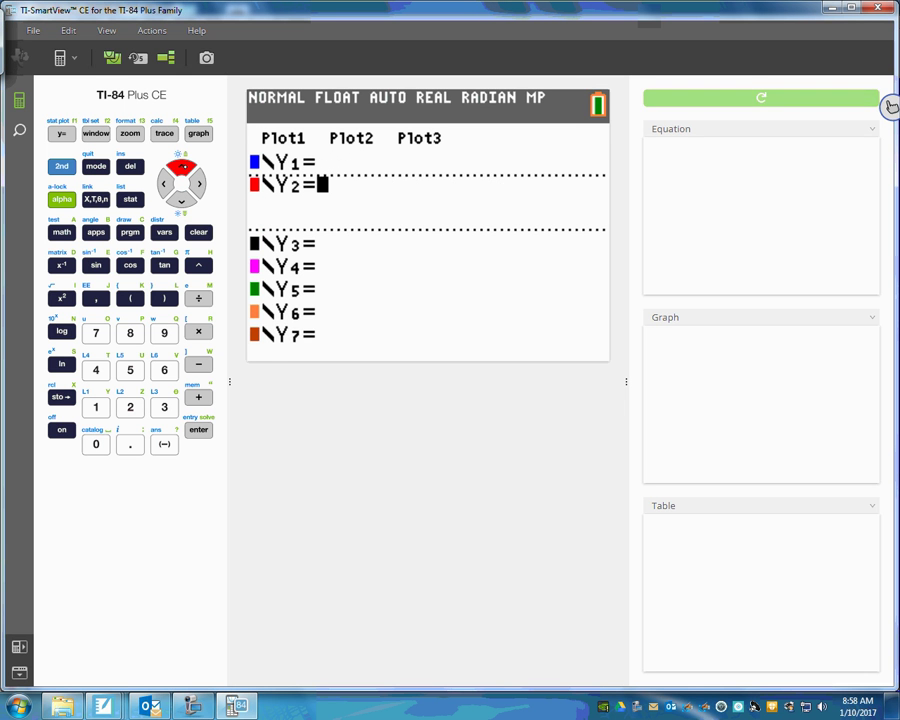
Enter Xsin(X) as function Y1 and graph it.
type("X")
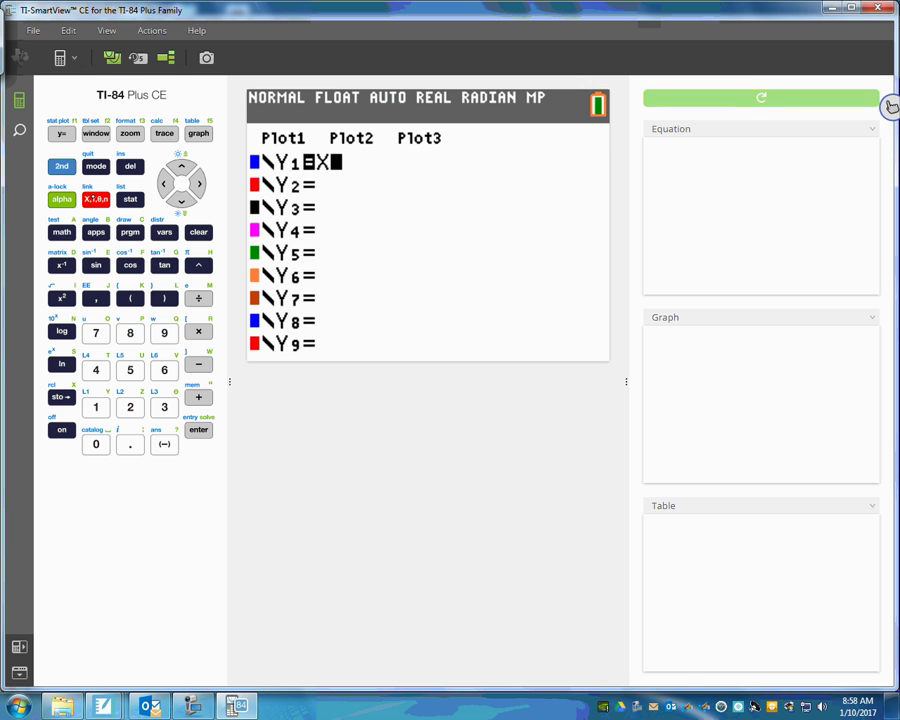
type("sin(X)")
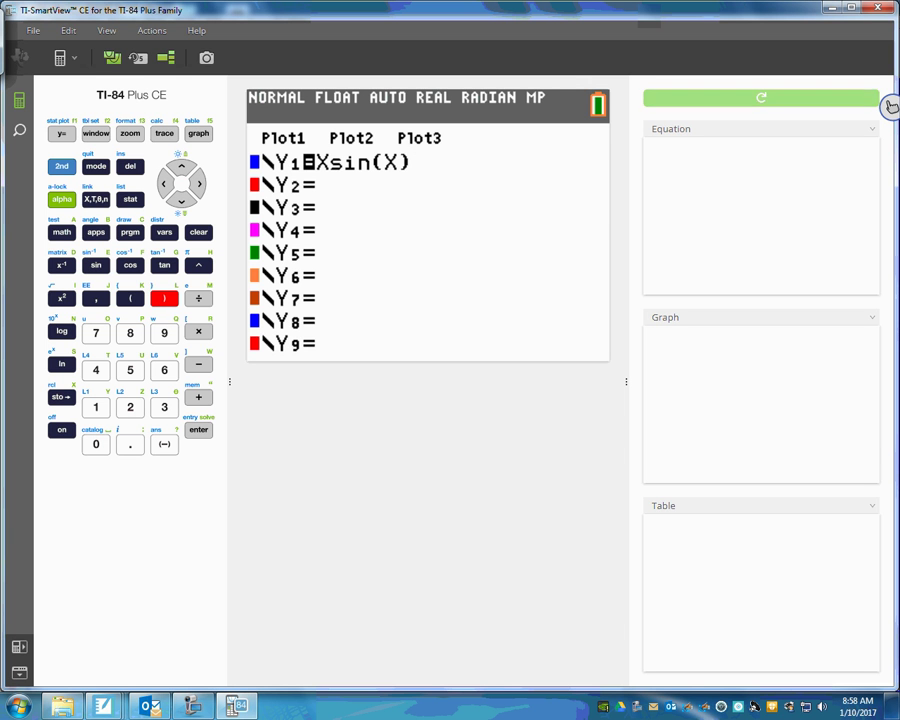
key("F5")
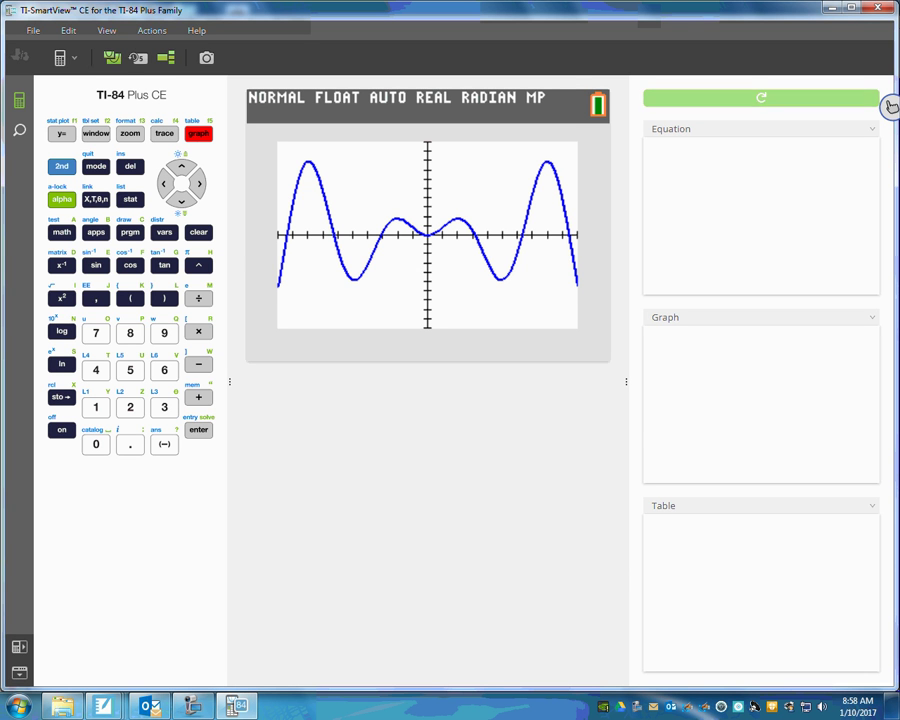
Calculate the definite integral of the graphed function Y1 with a lower limit of -1 and an upper limit of 2.
key("shift")
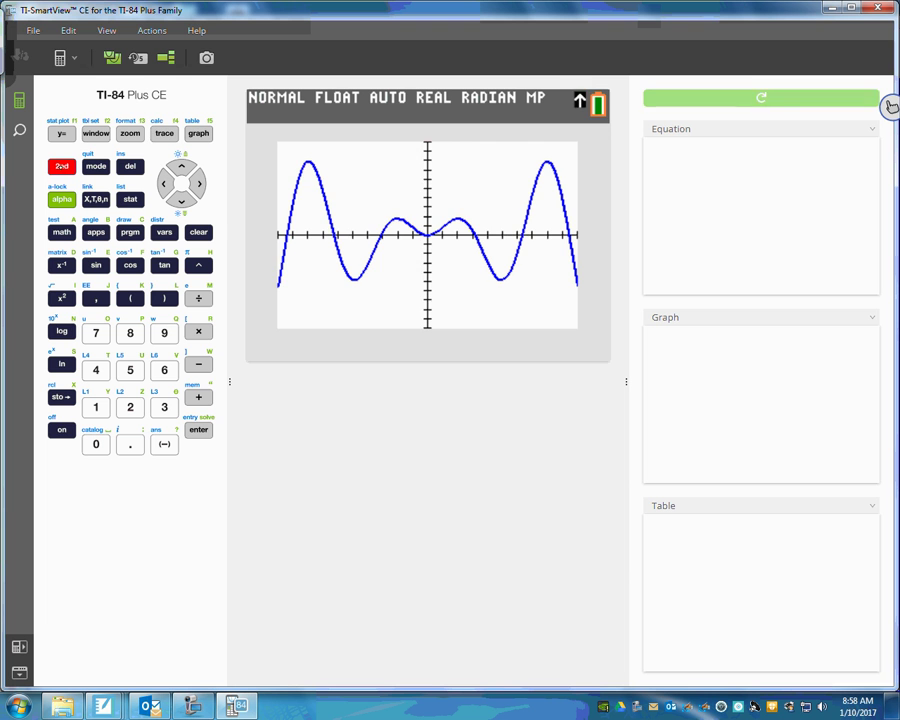
key("F4")
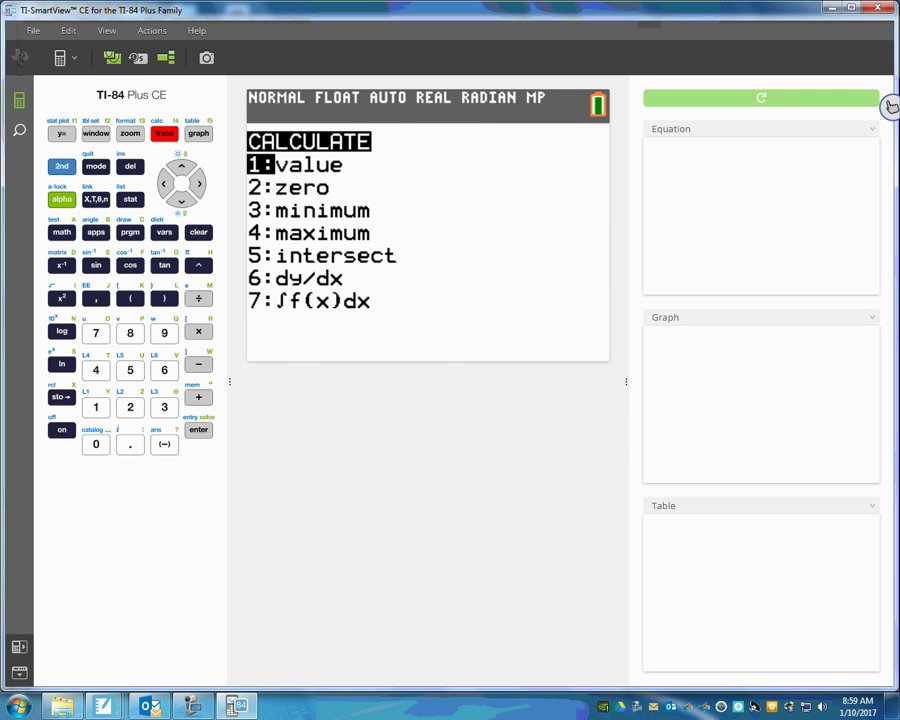
key("7")
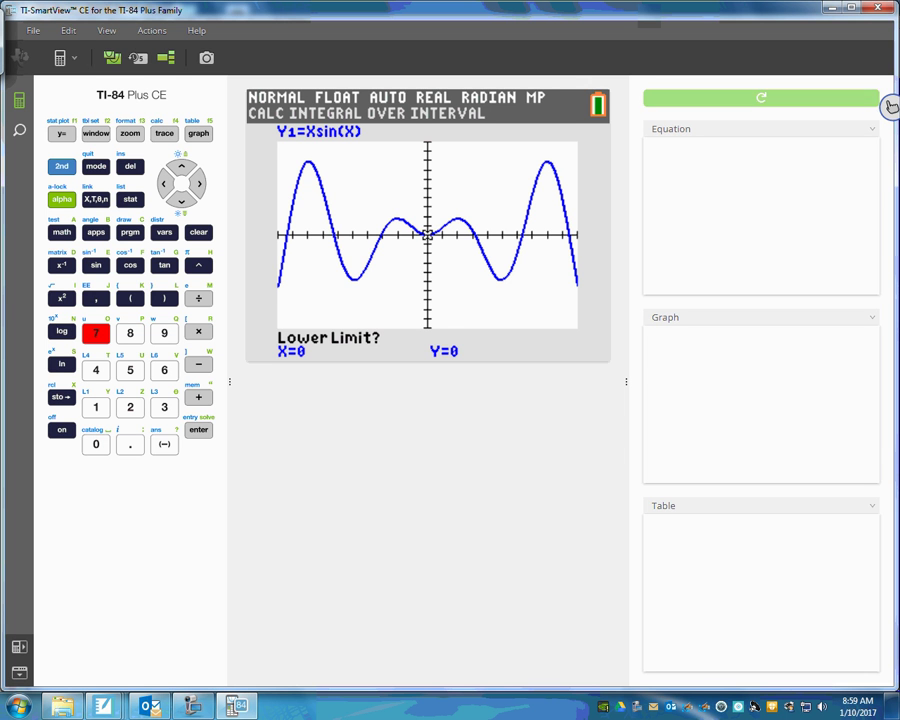
type("-1")
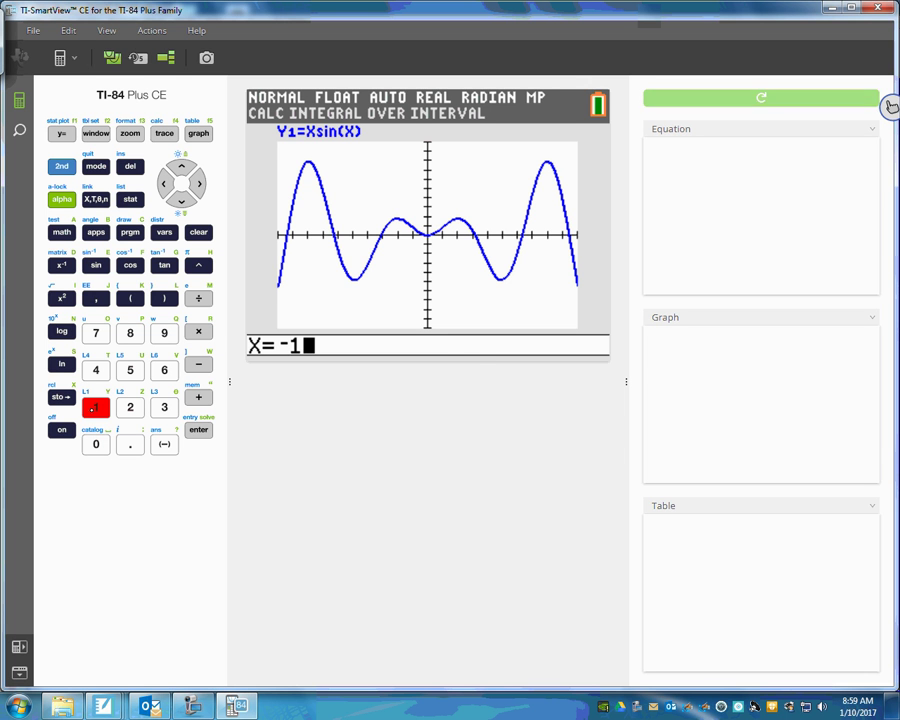
key("Return")
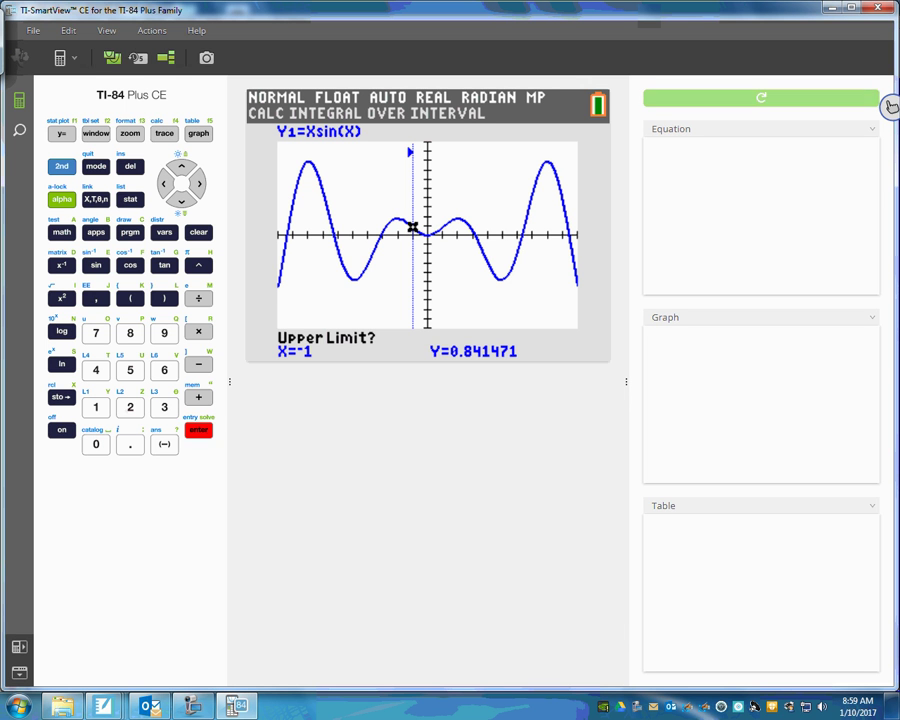
type("2")
key("Return")
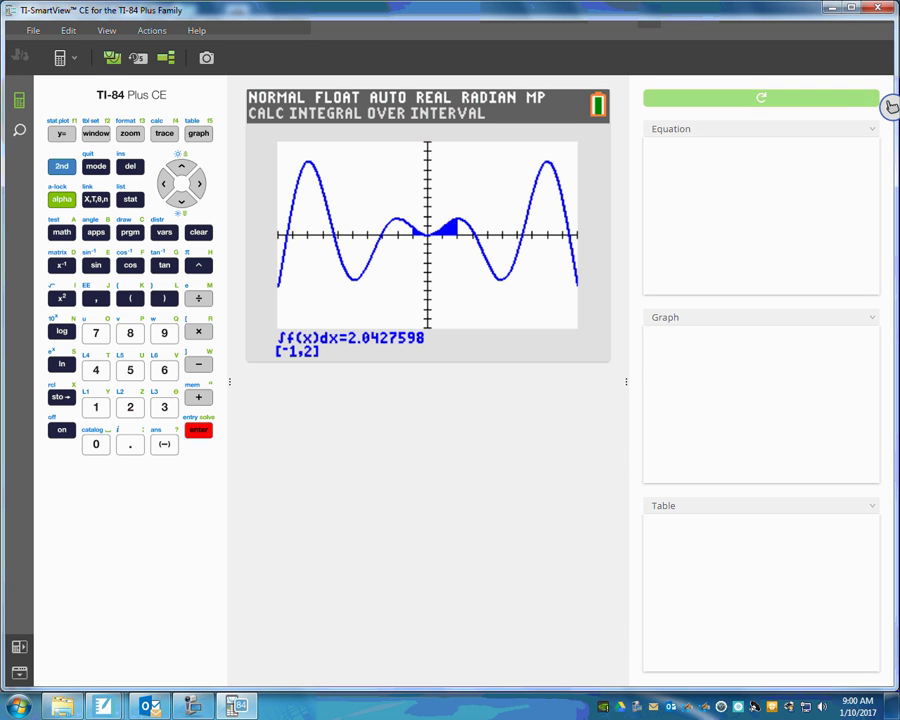
Switch to the 5.2 notes day 2 file in SMART Notebook and advance past the calculator graph instructions to the homework page.
left_click(103, 706)
left_click(434, 617)
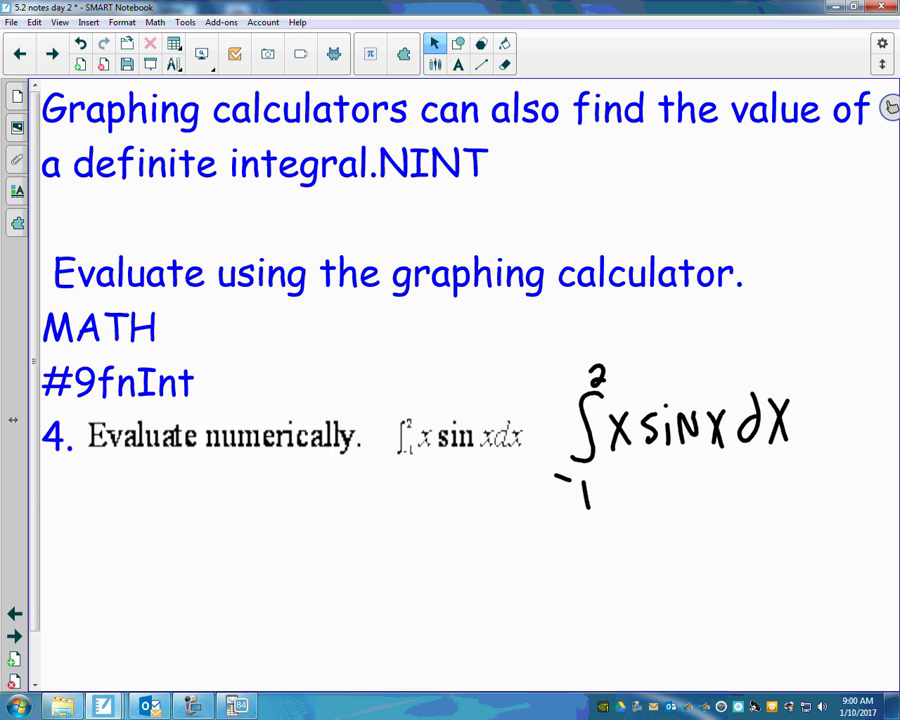
left_click(52, 53)
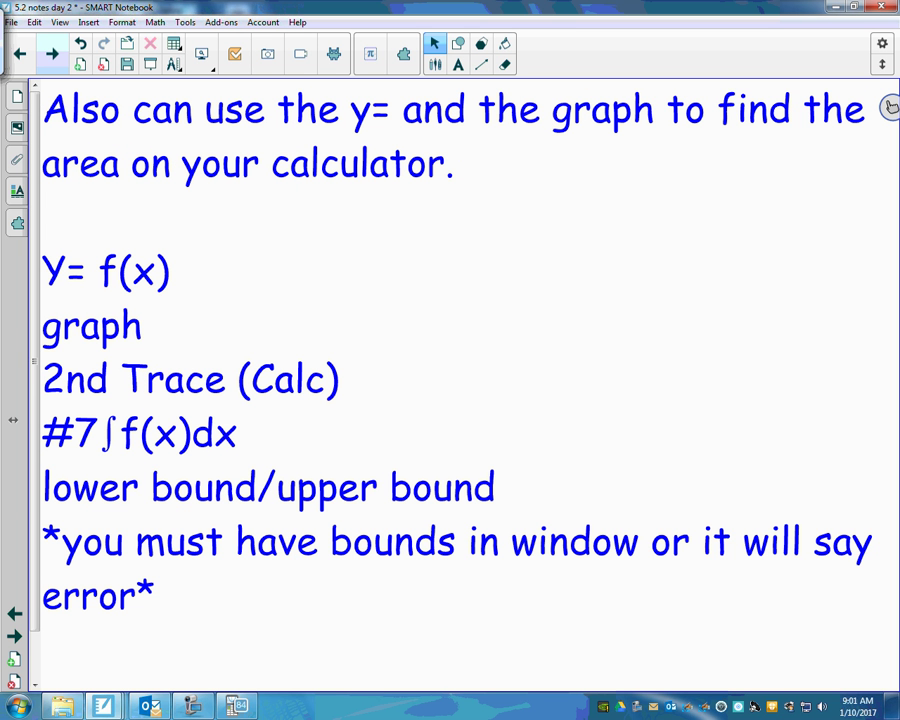
left_click(52, 55)
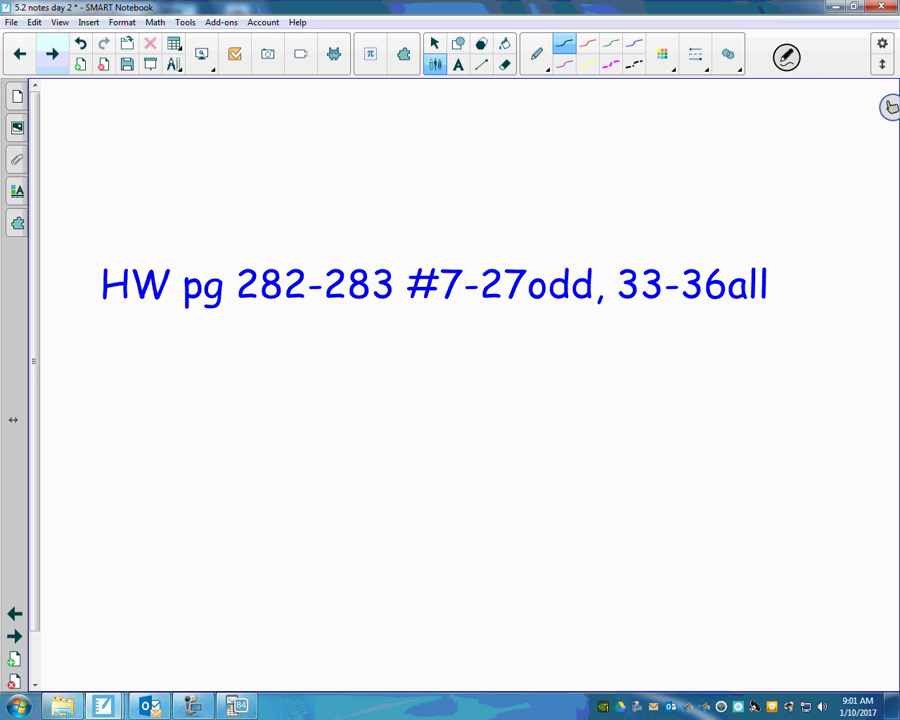
Handwrite the heading "5-2 DAY 2" in black pen above the homework assignment line.
mouse_move(160, 182)
left_mouse_down()
mouse_move(171, 232)
mouse_move(212, 203)
left_mouse_up()
mouse_move(229, 177)
left_mouse_down()
mouse_move(245, 185)
mouse_move(248, 208)
left_mouse_up()
mouse_move(270, 168)
left_mouse_down()
mouse_move(264, 190)
mouse_move(272, 168)
left_mouse_up()
mouse_move(300, 155)
left_mouse_down()
mouse_move(321, 183)
mouse_move(327, 147)
mouse_move(345, 132)
mouse_move(369, 130)
mouse_move(395, 166)
left_mouse_up()
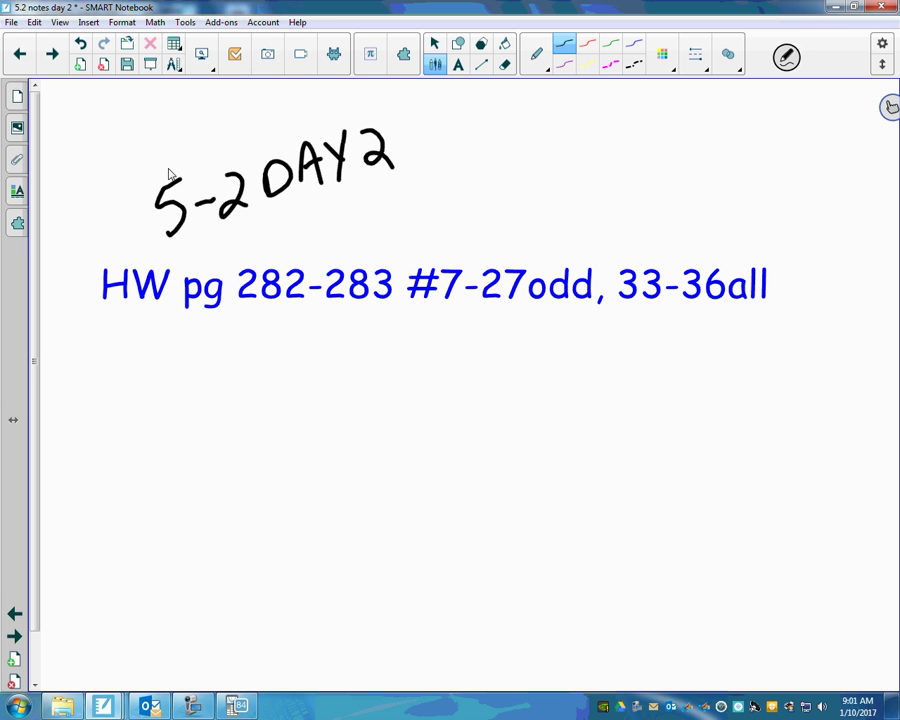